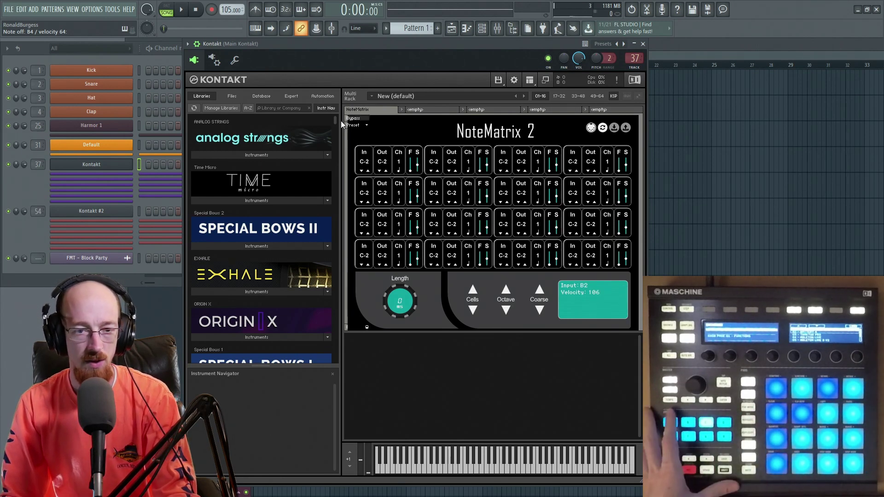
# Search the libraries for "Geo" and load 080 - Cruiser 2 from George Duke Soul Treasures.
pyautogui.moveTo(335, 123); pyautogui.dragTo(332, 148)
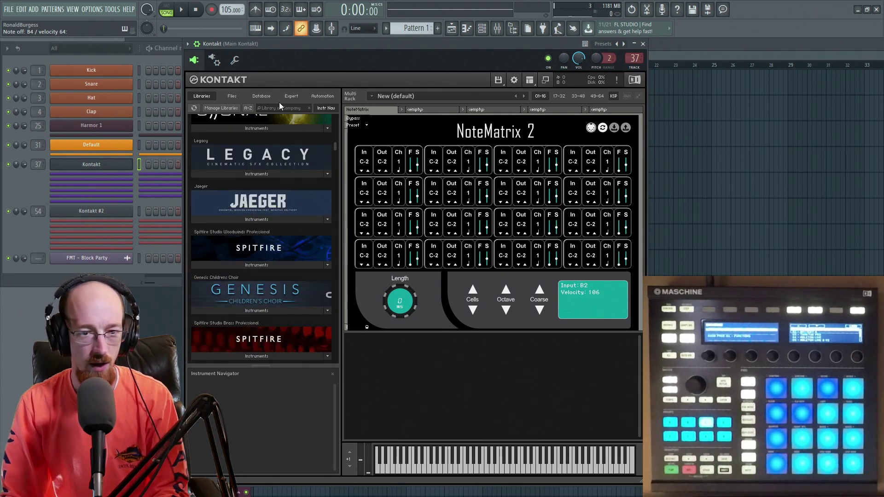
pyautogui.write('Geo')
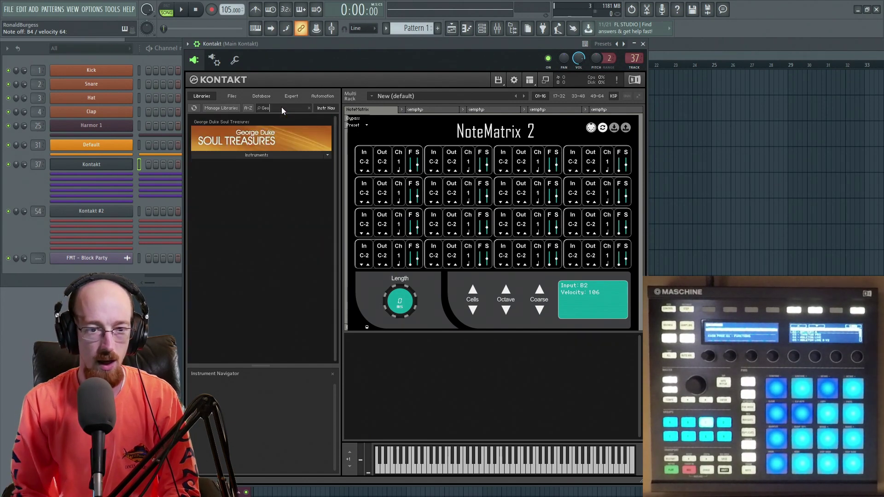
pyautogui.click(261, 156)
pyautogui.doubleClick(238, 193)
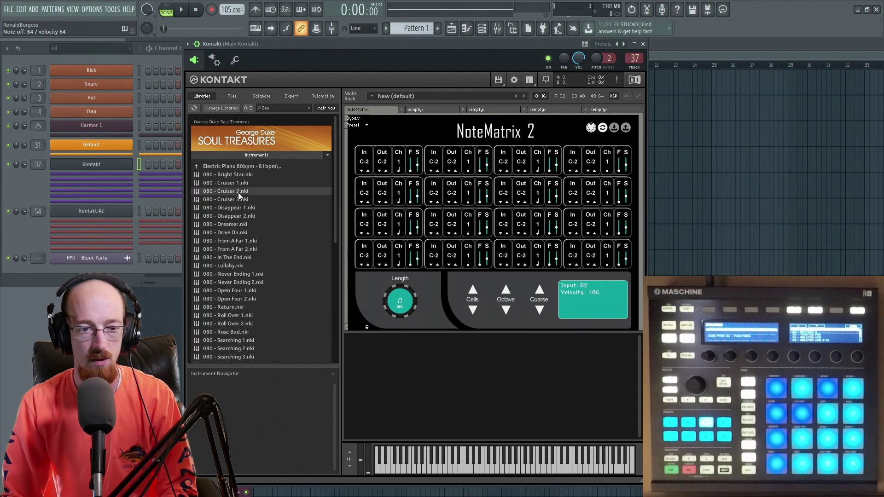
pyautogui.click(276, 156)
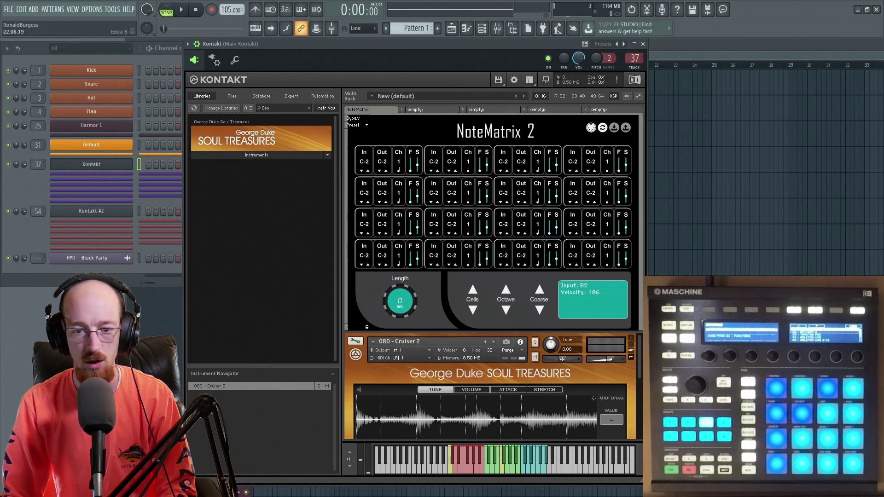
# Check the instrument with the script view hidden, examine the user presets available for the empty second script slot, and return to NoteMatrix.
pyautogui.click(612, 96)
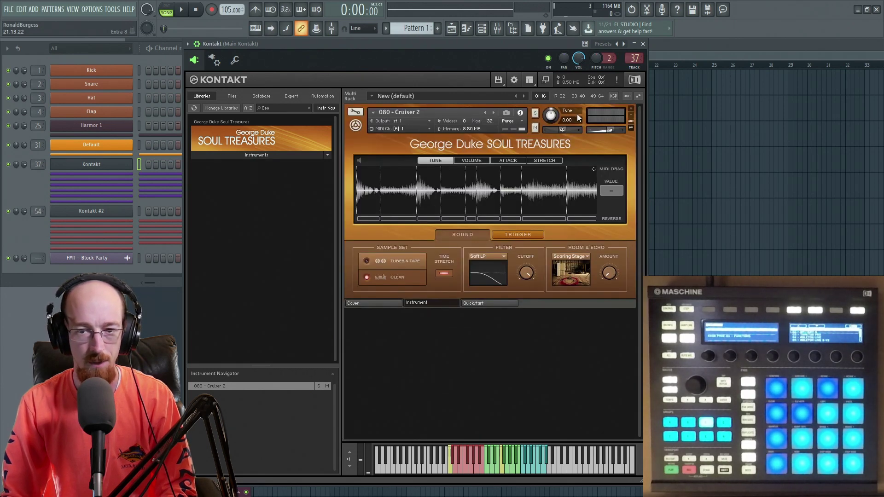
pyautogui.click(614, 96)
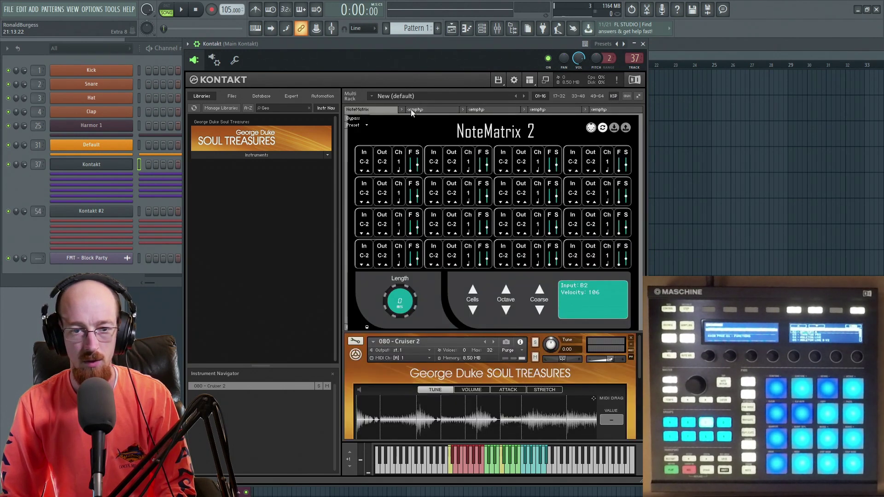
pyautogui.click(430, 109)
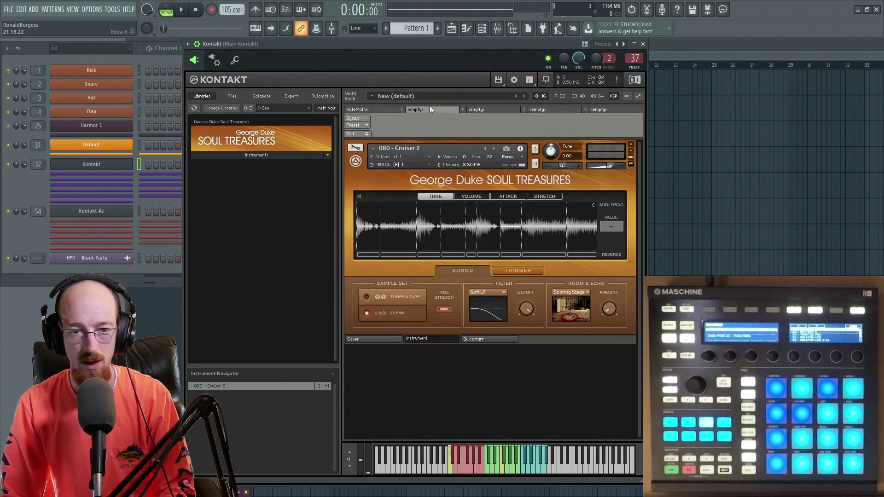
pyautogui.click(363, 126)
pyautogui.moveTo(366, 142)
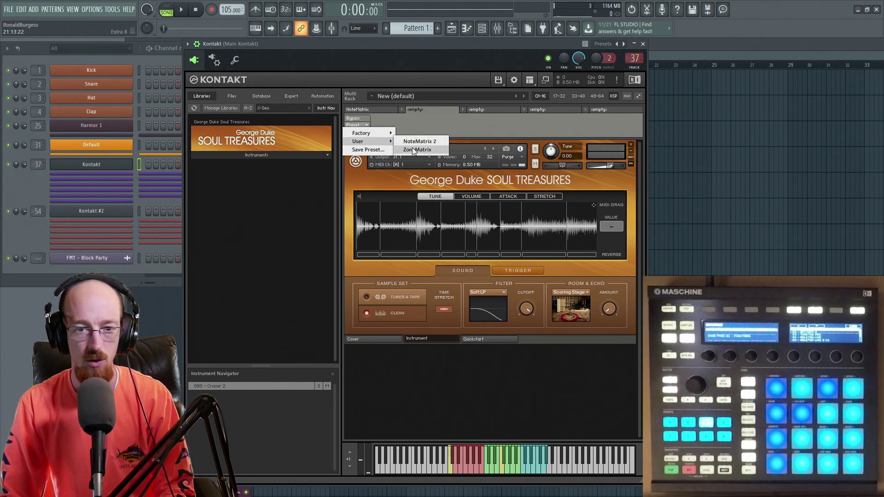
pyautogui.click(432, 125)
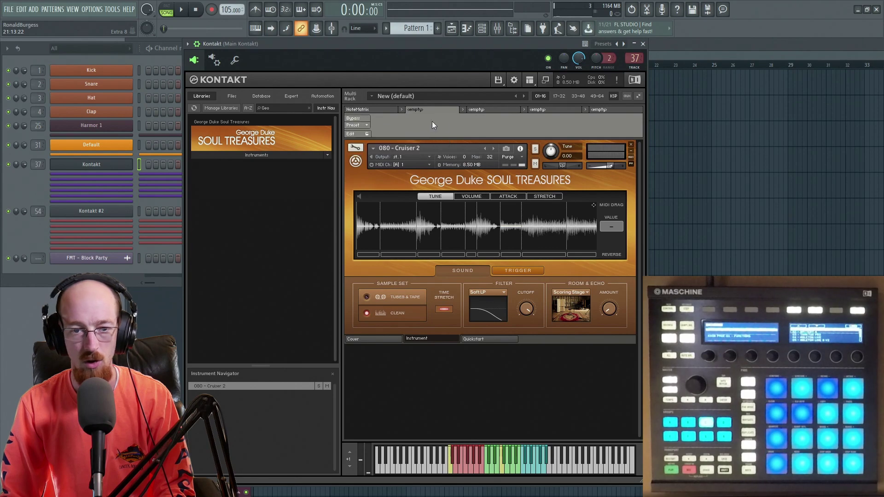
pyautogui.click(375, 111)
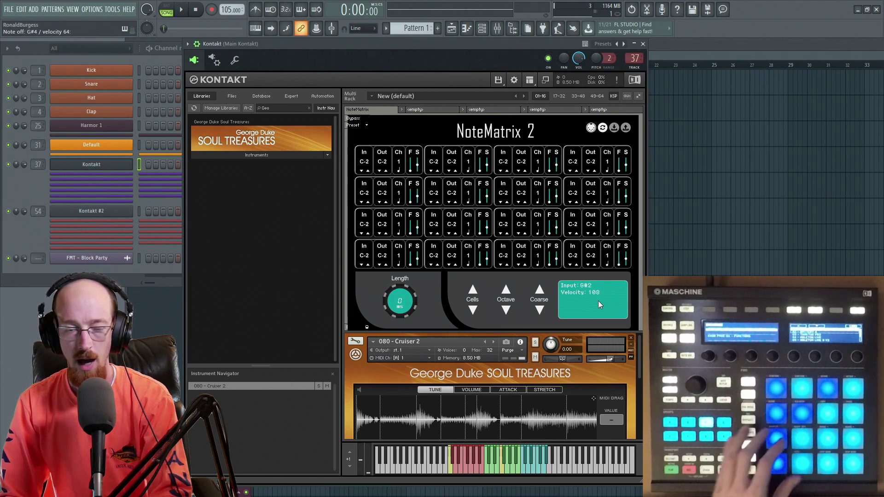
# Learn the inputs of all 16 NoteMatrix cells from the controller pads, from G#1 through B2.
pyautogui.click(364, 156)
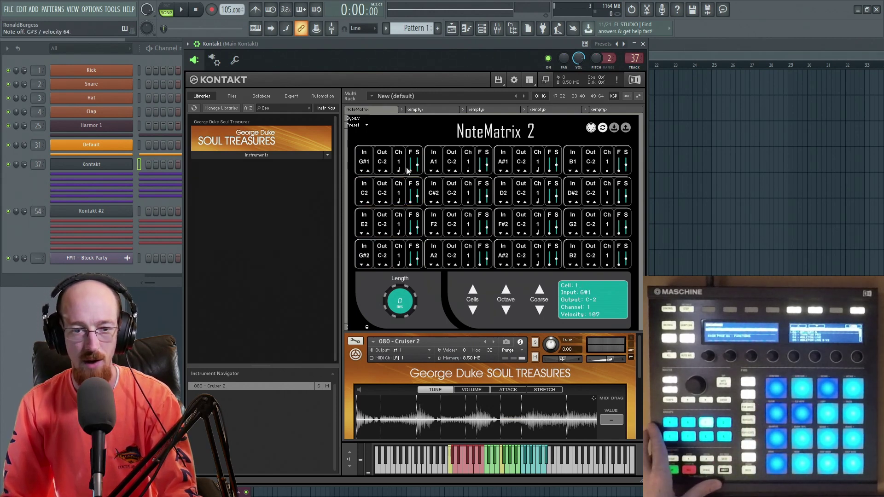
# Reduce the number of NoteMatrix cells to 13 and restore it to 16.
pyautogui.click(473, 310)
pyautogui.click(473, 310)
pyautogui.click(473, 310)
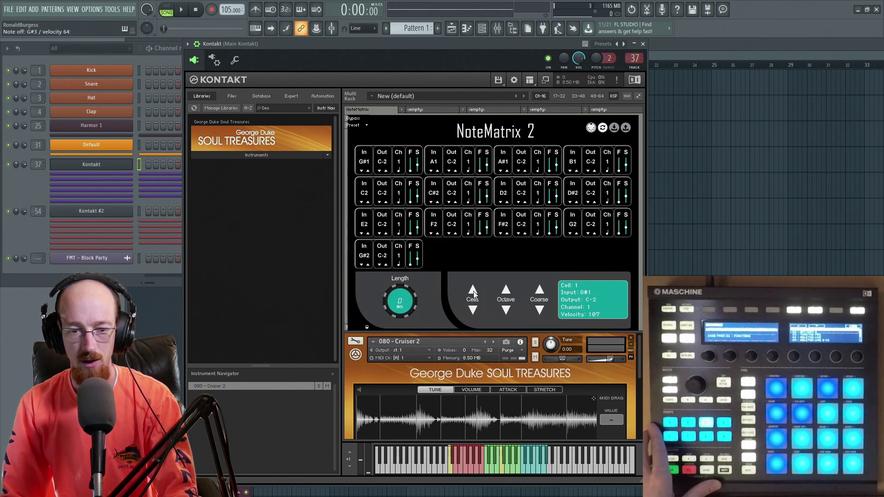
pyautogui.click(473, 291)
pyautogui.click(473, 291)
pyautogui.click(473, 291)
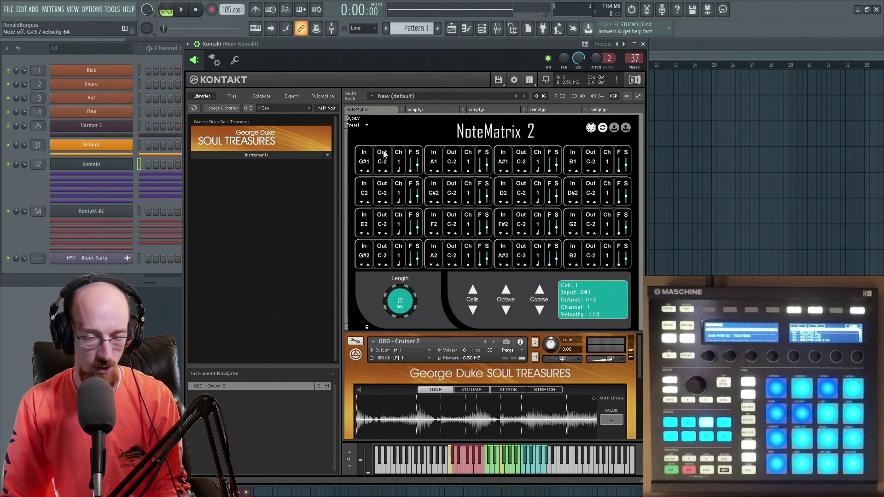
# Learn the outputs of cells 1 to 9 as the consecutive notes C3 through G#3, ending output learning at cell 10.
pyautogui.click(382, 156)
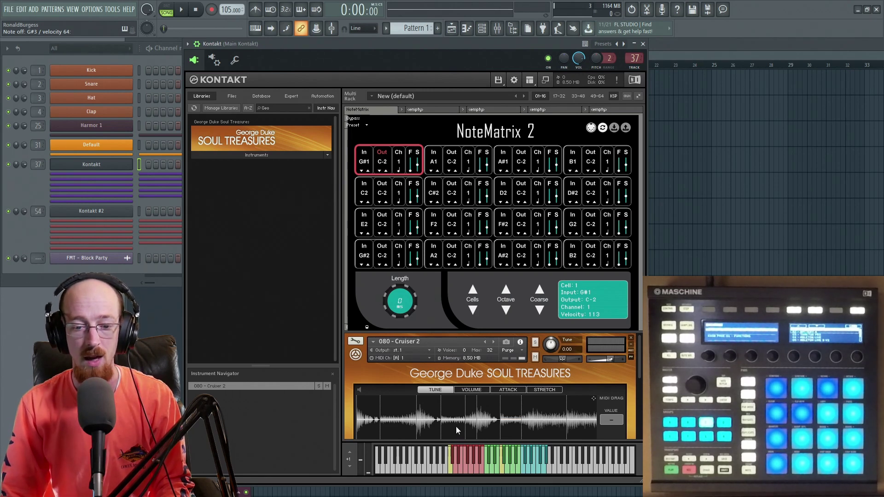
pyautogui.click(522, 470)
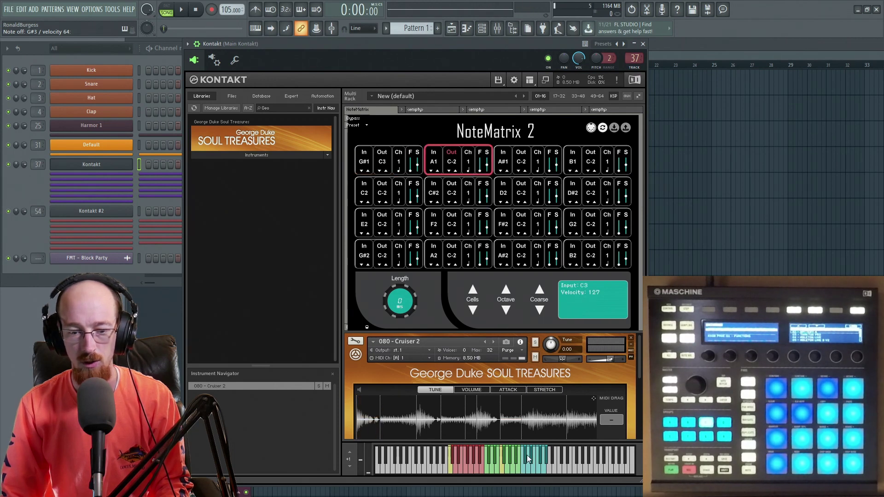
pyautogui.click(526, 458)
pyautogui.click(528, 470)
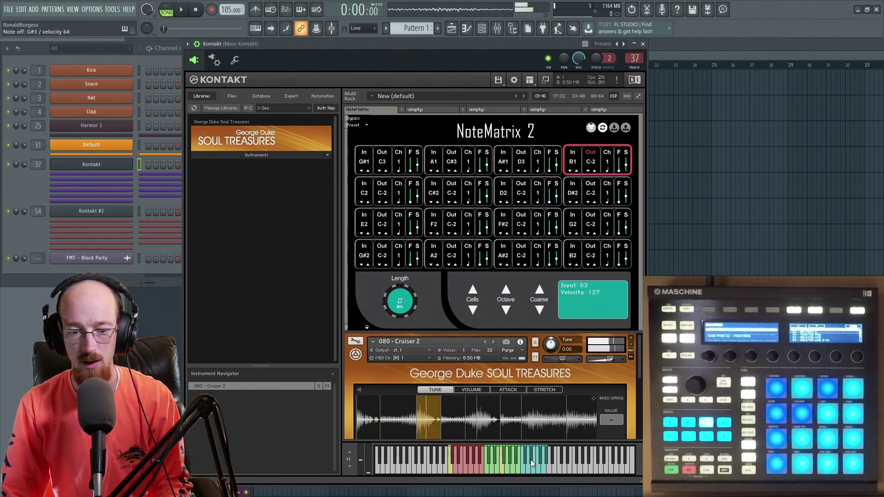
pyautogui.click(531, 459)
pyautogui.click(533, 470)
pyautogui.click(538, 466)
pyautogui.click(539, 459)
pyautogui.click(542, 466)
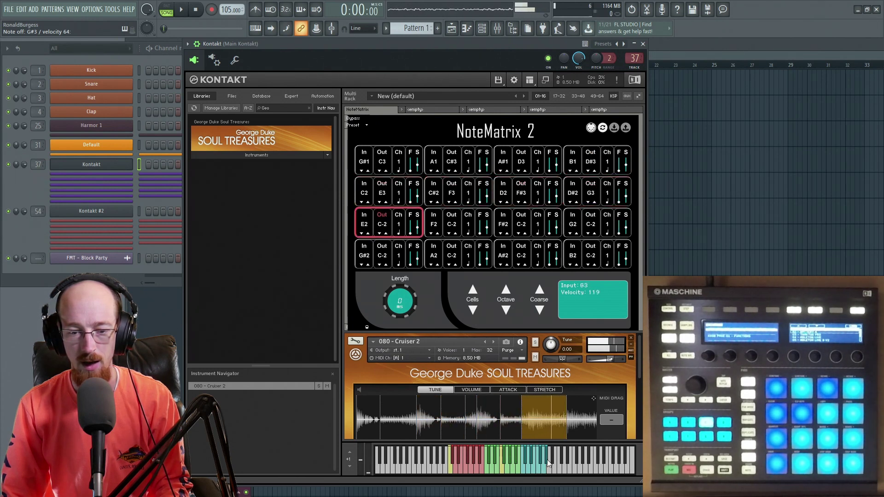
pyautogui.click(547, 459)
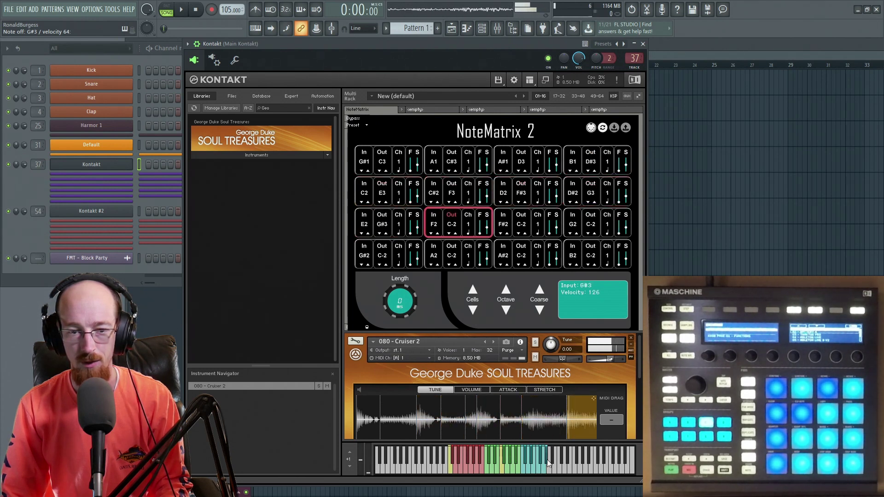
pyautogui.click(455, 223)
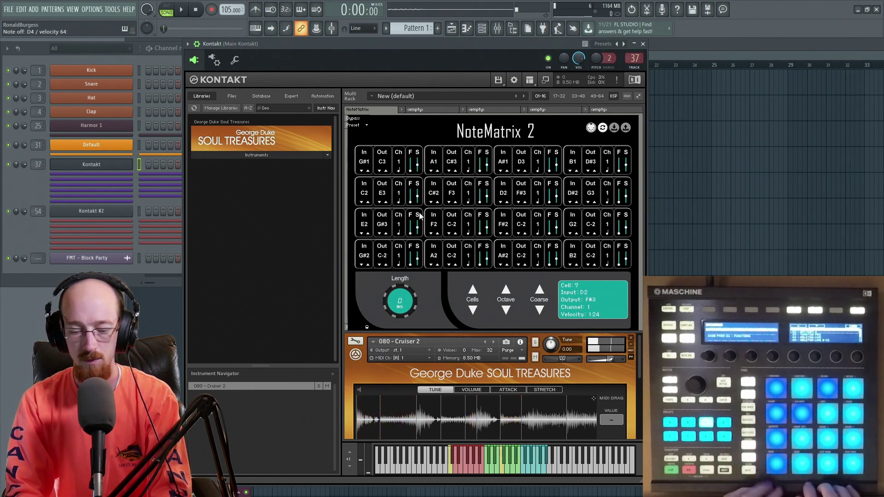
# Collapse the Cruiser 2 instrument and add 080 - Lullaby from George Duke Soul Treasures to the rack.
pyautogui.moveTo(358, 46); pyautogui.dragTo(396, 142)
pyautogui.click(391, 56)
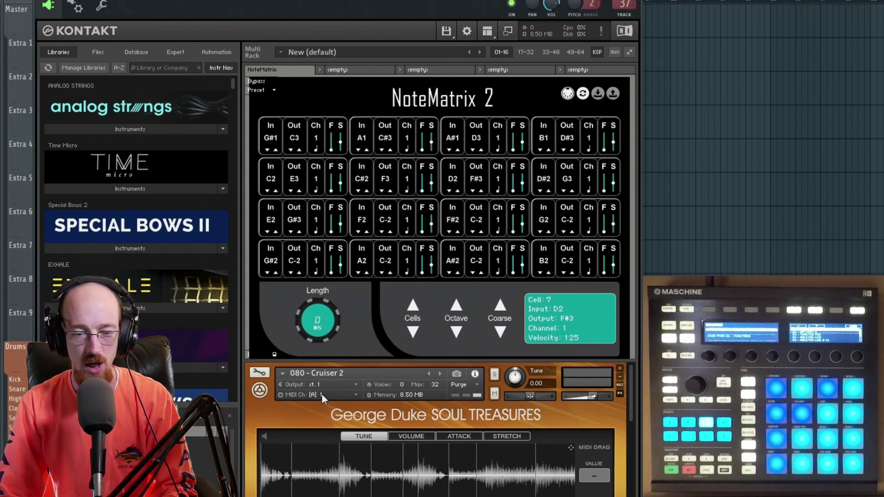
pyautogui.click(266, 391)
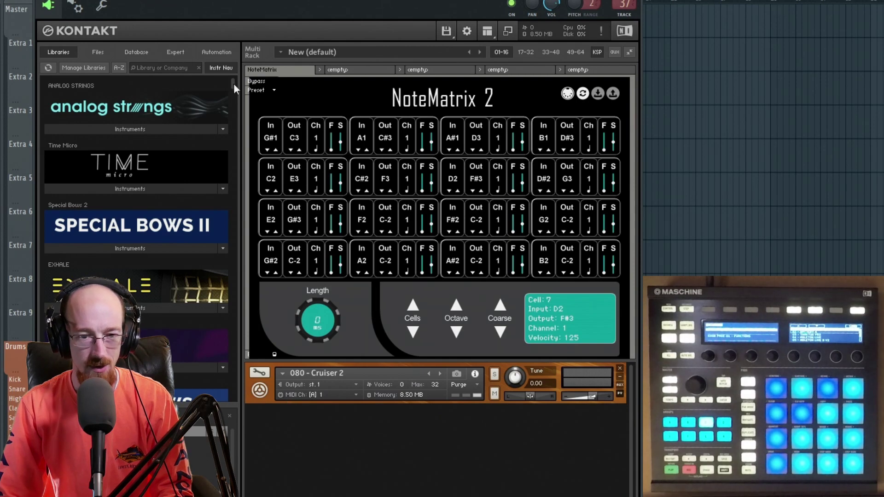
pyautogui.moveTo(233, 84); pyautogui.dragTo(233, 113)
pyautogui.click(147, 69)
pyautogui.write('geo')
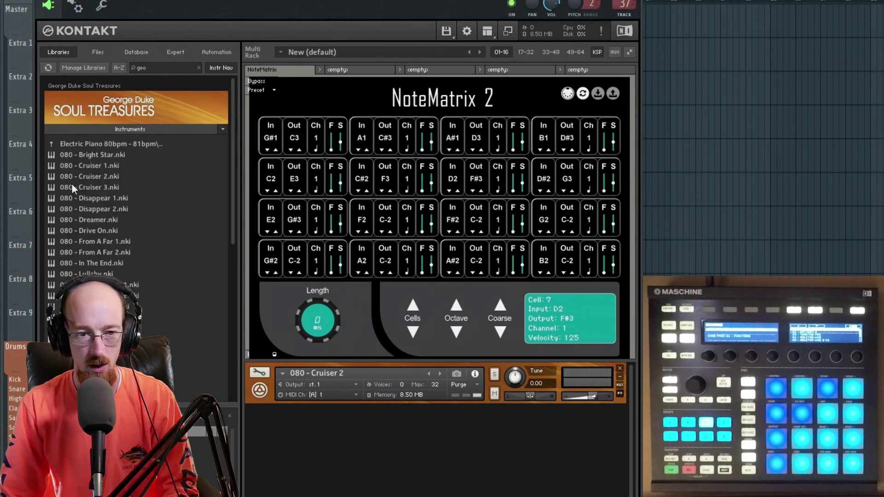
pyautogui.doubleClick(119, 273)
pyautogui.click(153, 130)
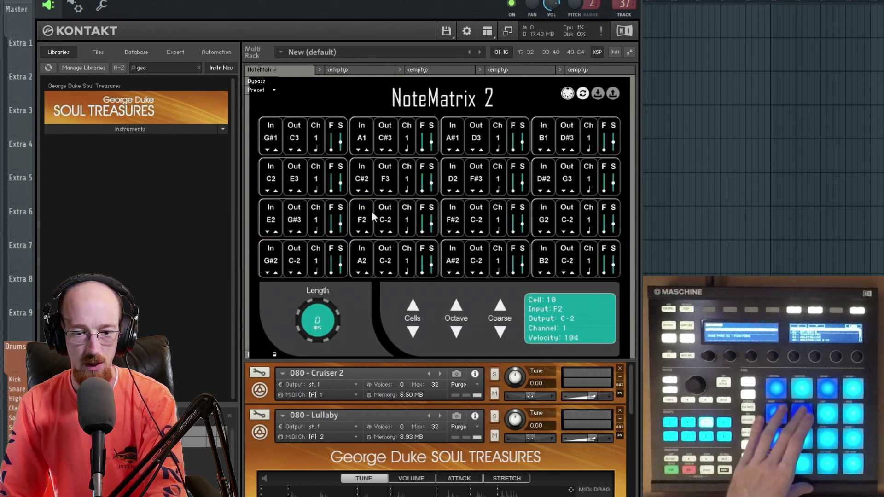
# Assign cells 10 to 16 to channel 2 and learn their outputs as C3 through F#3.
pyautogui.moveTo(630, 400); pyautogui.dragTo(632, 419)
pyautogui.scroll(1, 630, 416)
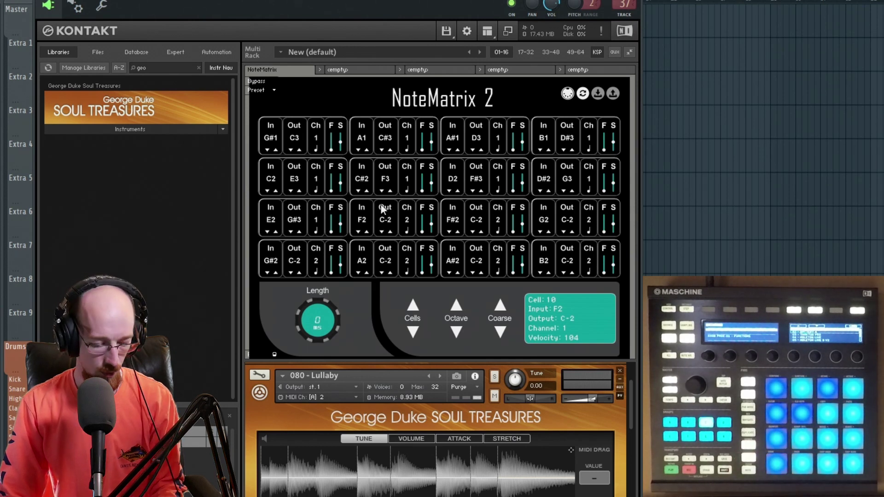
pyautogui.click(385, 231)
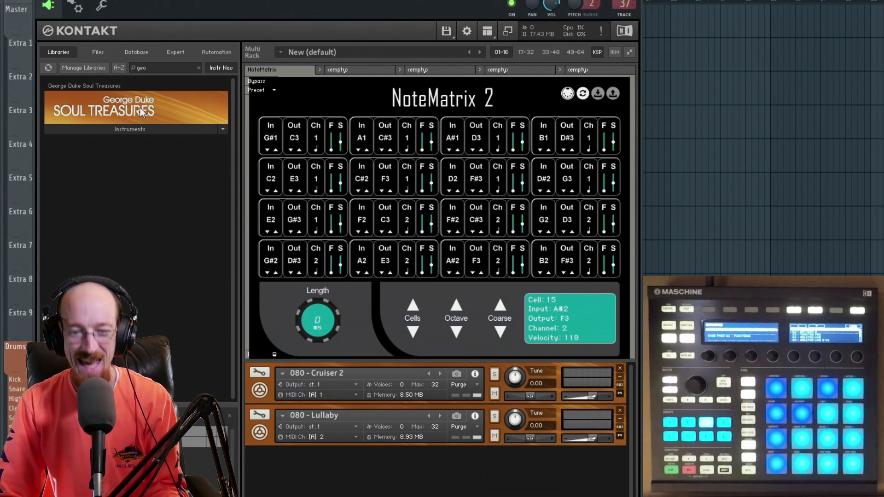
# Remove Cruiser 2 and Lullaby from the rack and load Crime Kit from Maschine Drum Selection's Digital Kits.
pyautogui.click(620, 368)
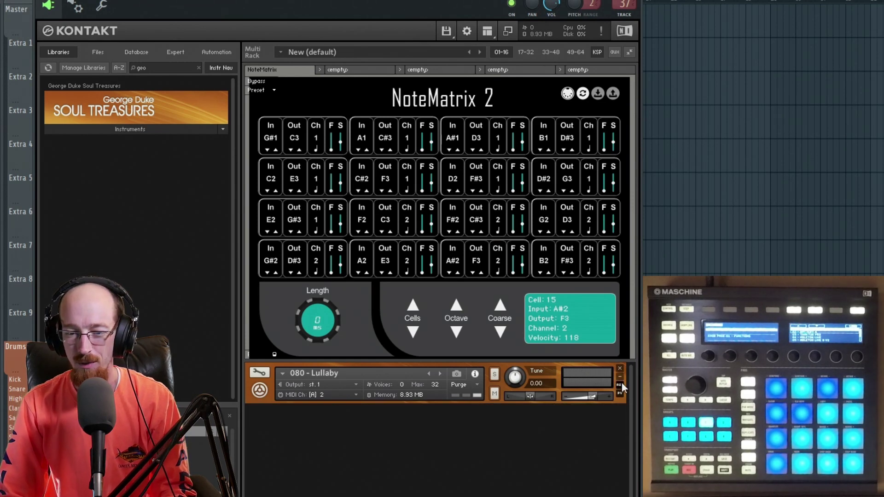
pyautogui.click(620, 368)
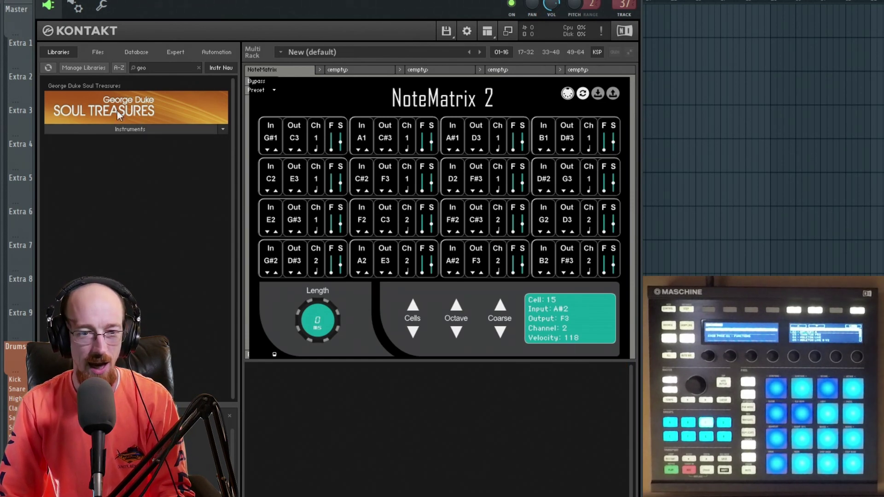
pyautogui.click(199, 68)
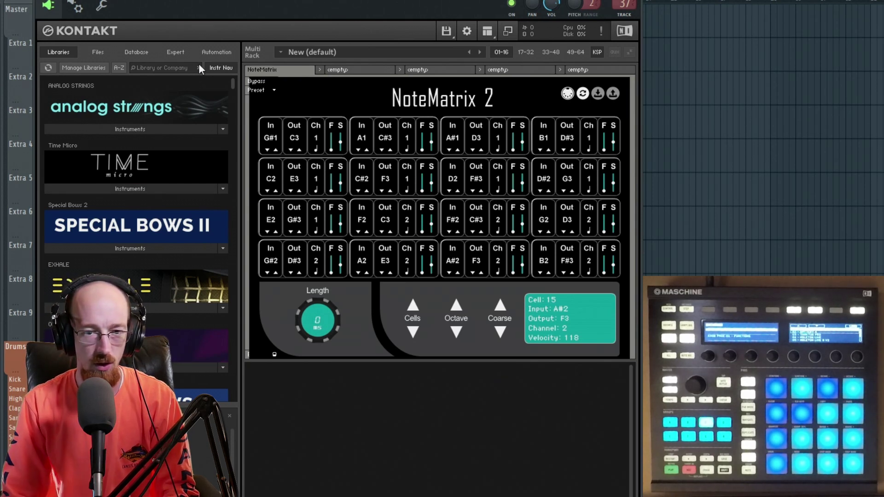
pyautogui.write('drum')
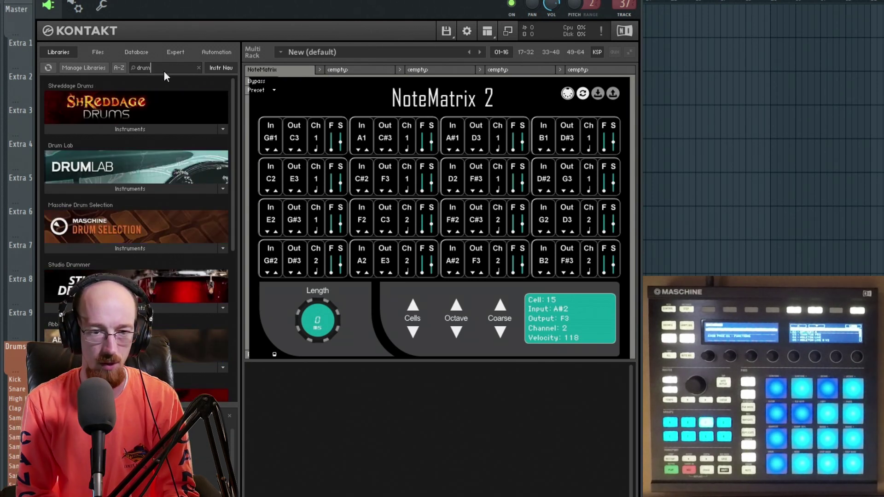
pyautogui.click(115, 249)
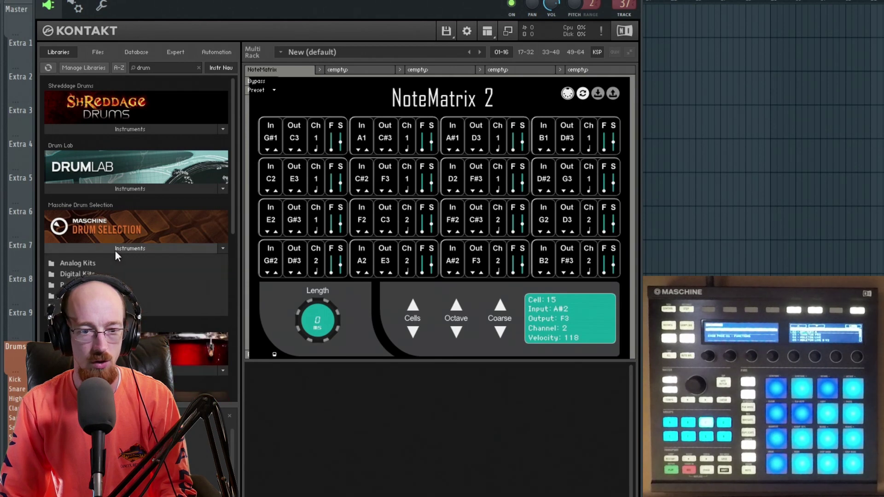
pyautogui.doubleClick(77, 274)
pyautogui.doubleClick(78, 285)
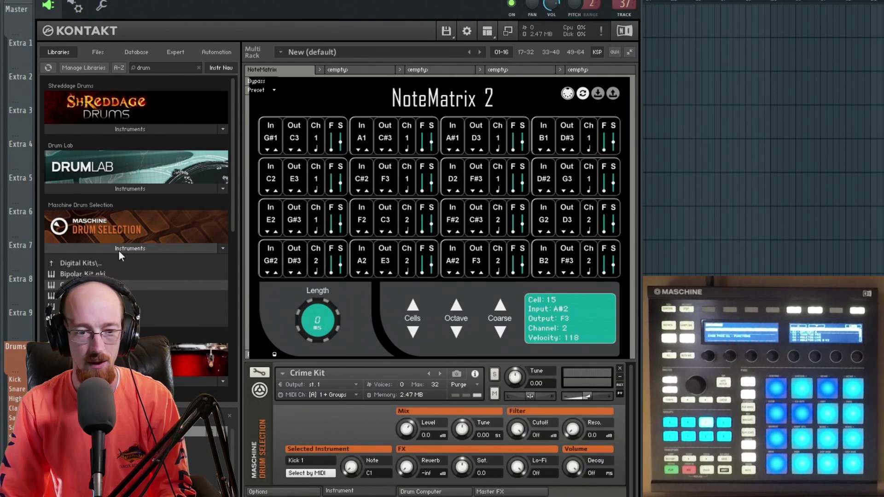
pyautogui.click(118, 251)
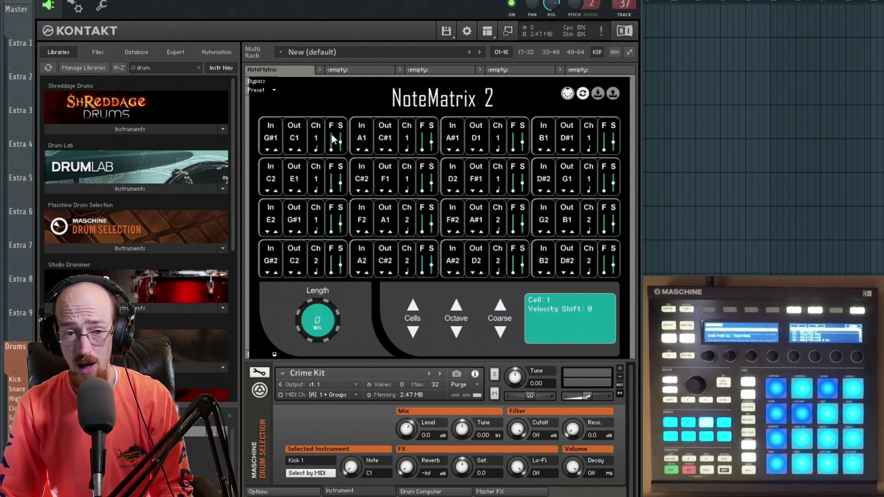
# Try a fixed velocity on cell 1, reset it to minimum, and set the cell's velocity shift to 127.
pyautogui.moveTo(330, 151); pyautogui.dragTo(330, 123)
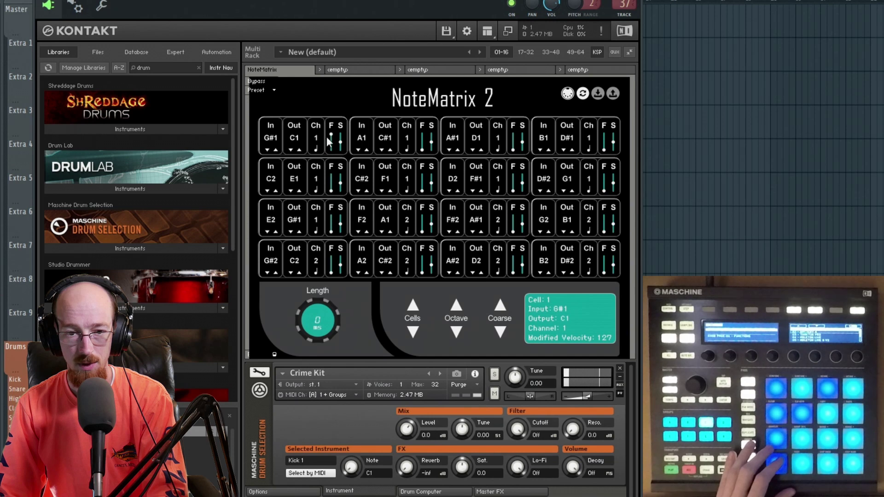
pyautogui.moveTo(331, 136); pyautogui.dragTo(335, 184)
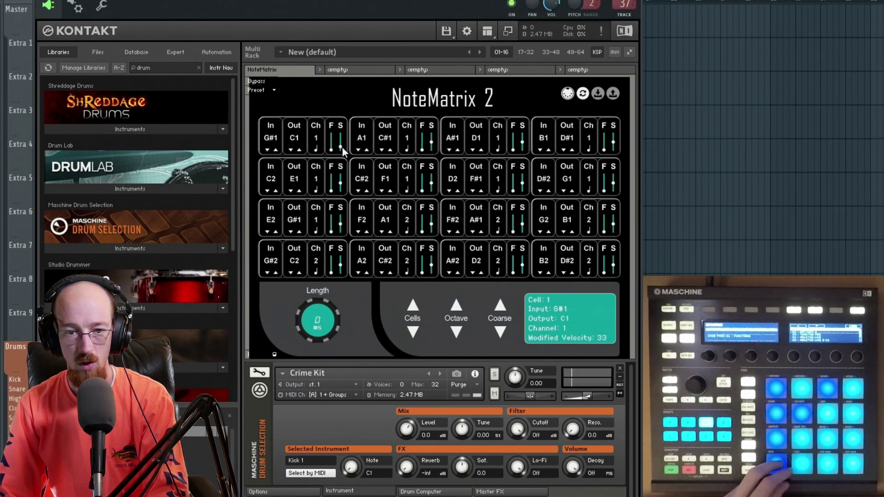
pyautogui.moveTo(341, 140)
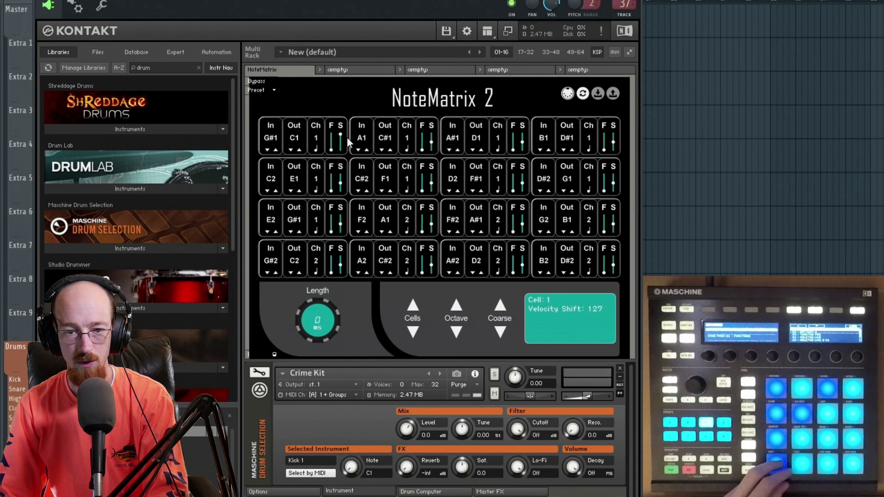
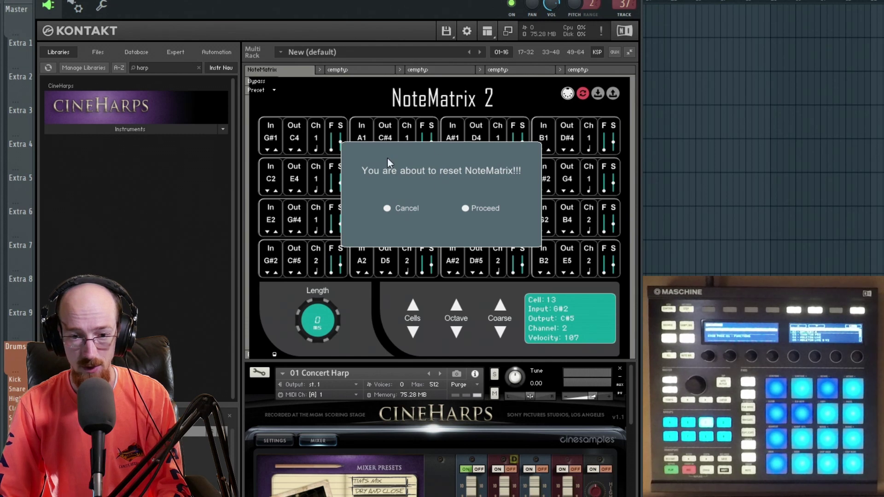
# Reset NoteMatrix and learn the 16 cells' inputs as G#1 through B2 and their outputs as notes from C2 through D3.
pyautogui.click(479, 209)
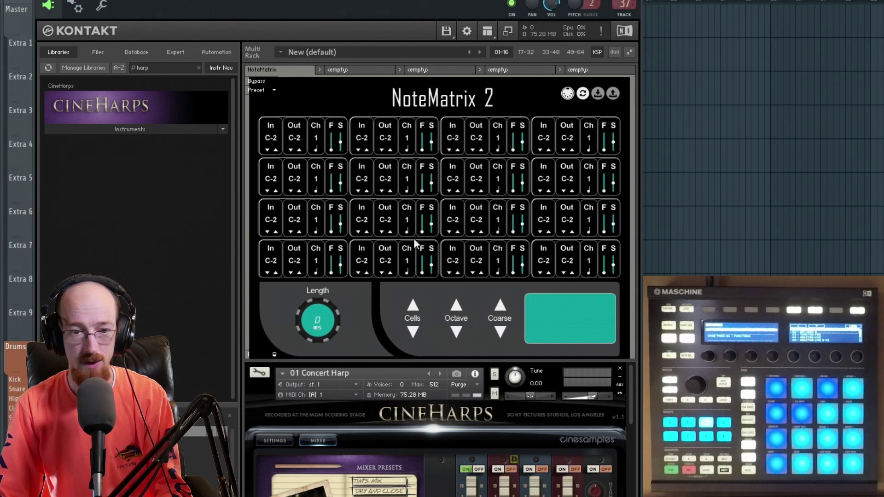
pyautogui.click(269, 129)
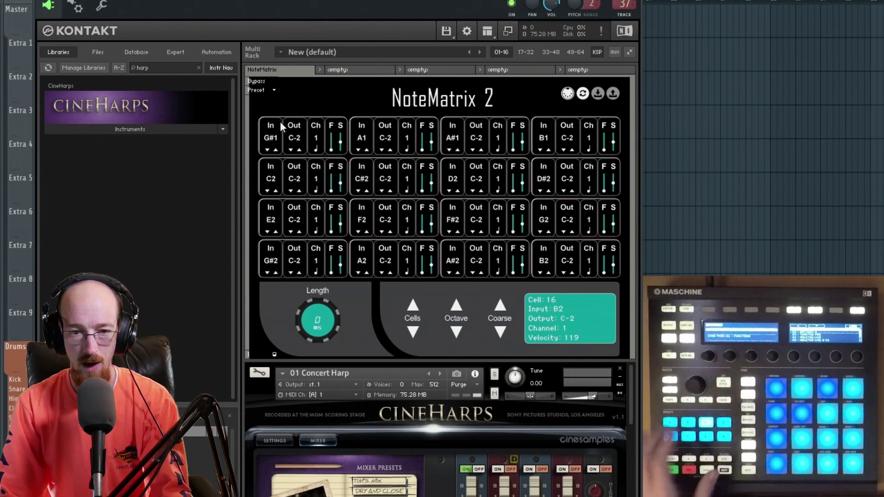
pyautogui.click(294, 129)
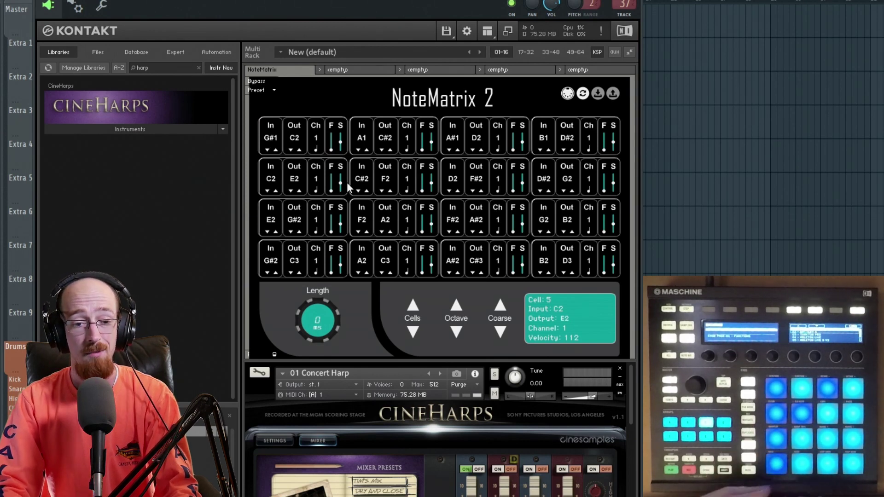
# Set the note length to 5065 ms and raise all cell outputs by octaves to the range C4 through D5.
pyautogui.moveTo(309, 329); pyautogui.dragTo(330, 46)
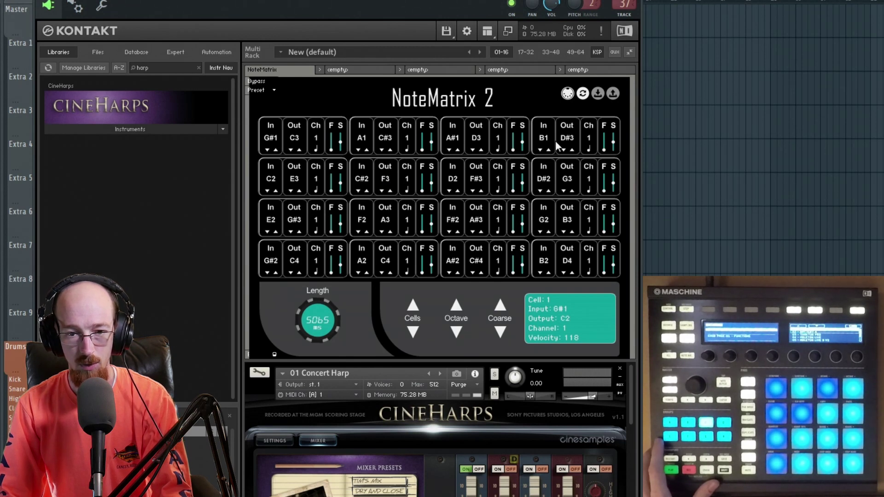
pyautogui.click(457, 307)
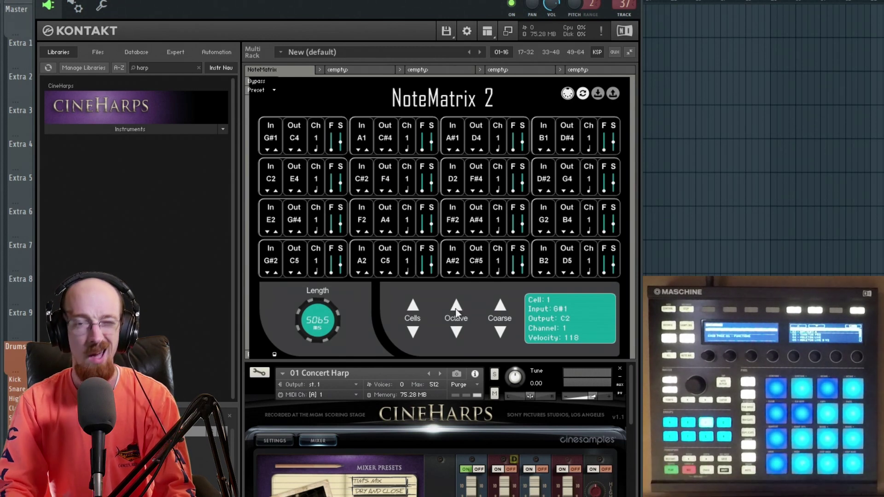